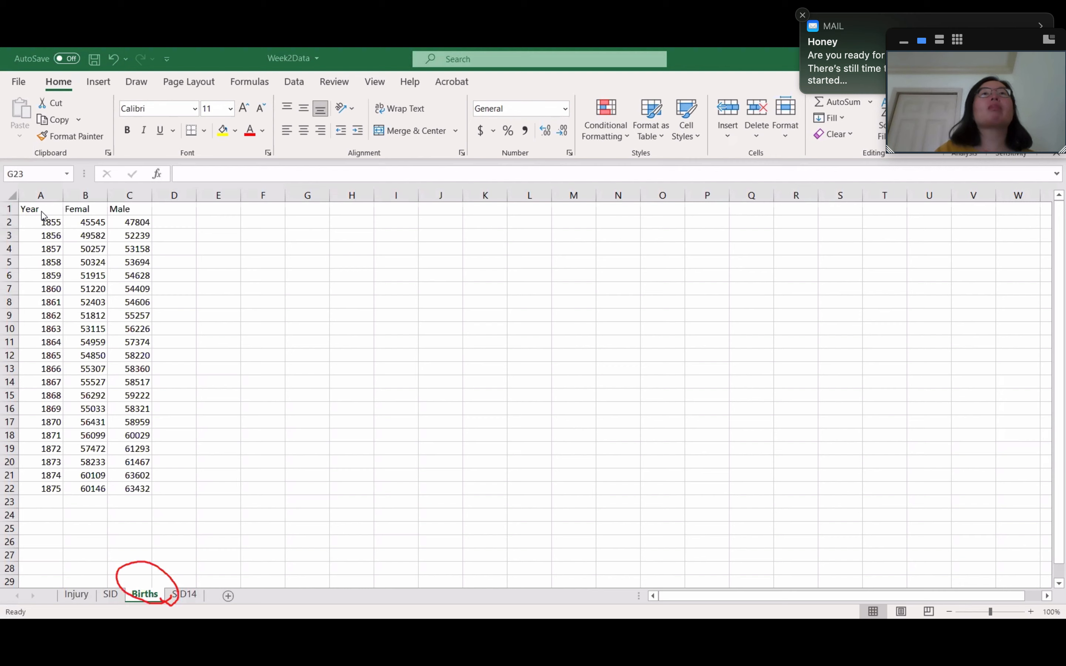
Step: Select the births data in A1:C22, including the Year, Femal and Male headers, and dismiss the mail notification
{"action": "left_click", "coordinate": [41, 211]}
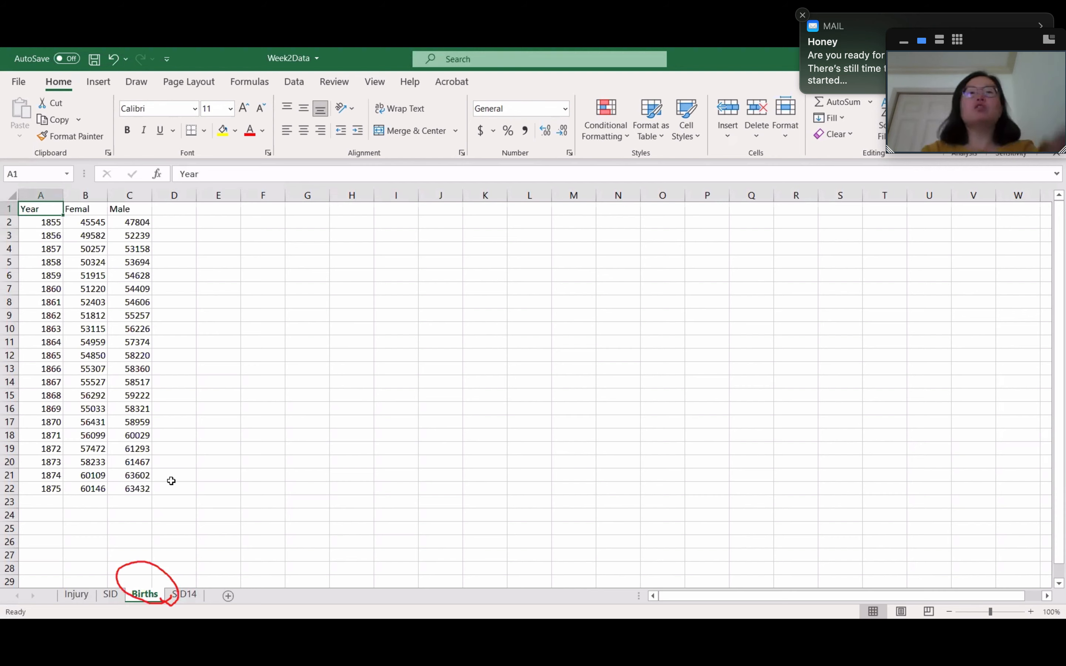
{"action": "key", "text": "shift+Down"}
{"action": "key", "text": "shift+Down"}
{"action": "key", "text": "shift+Down"}
{"action": "key", "text": "shift+Down"}
{"action": "key", "text": "shift+Down"}
{"action": "key", "text": "shift+Down"}
{"action": "key", "text": "shift+Down"}
{"action": "key", "text": "shift+Down"}
{"action": "key", "text": "shift+Down"}
{"action": "key", "text": "shift+Down"}
{"action": "key", "text": "shift+Down"}
{"action": "key", "text": "shift+Down"}
{"action": "key", "text": "shift+Down"}
{"action": "key", "text": "shift+Down"}
{"action": "key", "text": "shift+Down"}
{"action": "key", "text": "shift+Down"}
{"action": "key", "text": "shift+Down"}
{"action": "key", "text": "shift+Down"}
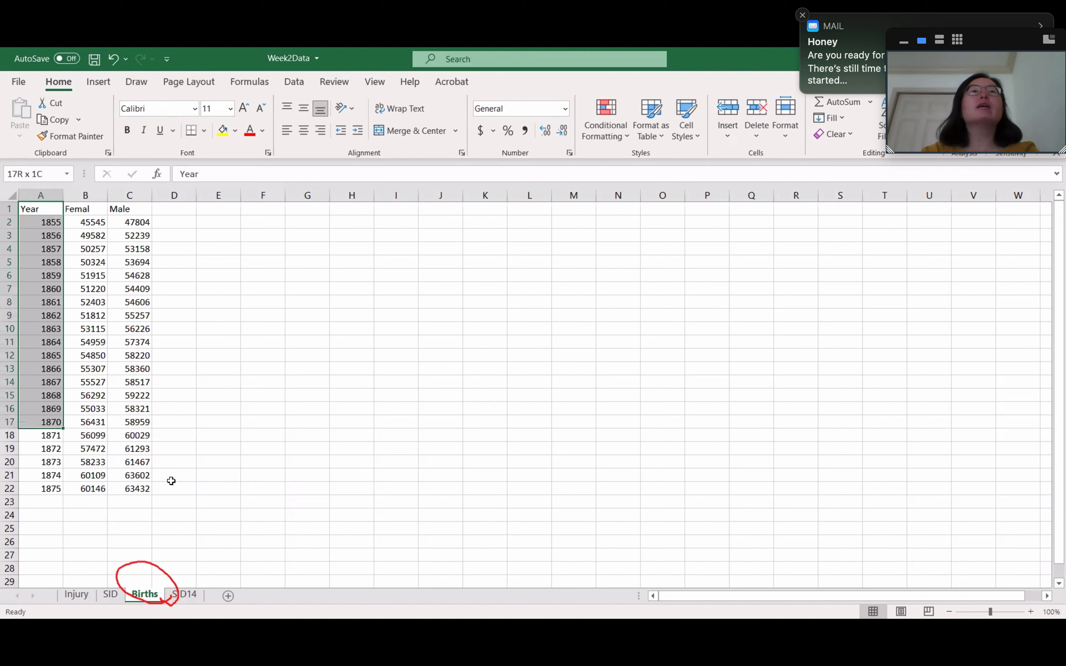
{"action": "key", "text": "shift+Down"}
{"action": "key", "text": "shift+Down"}
{"action": "key", "text": "shift+Down"}
{"action": "key", "text": "shift+Right"}
{"action": "key", "text": "shift+Right"}
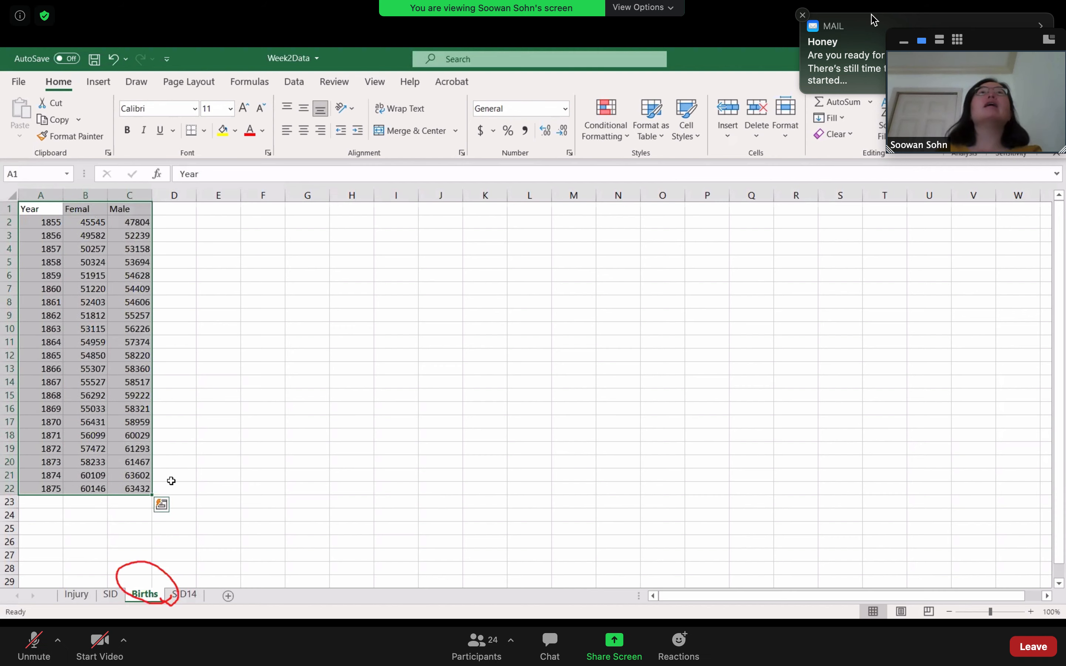
{"action": "left_click", "coordinate": [801, 16]}
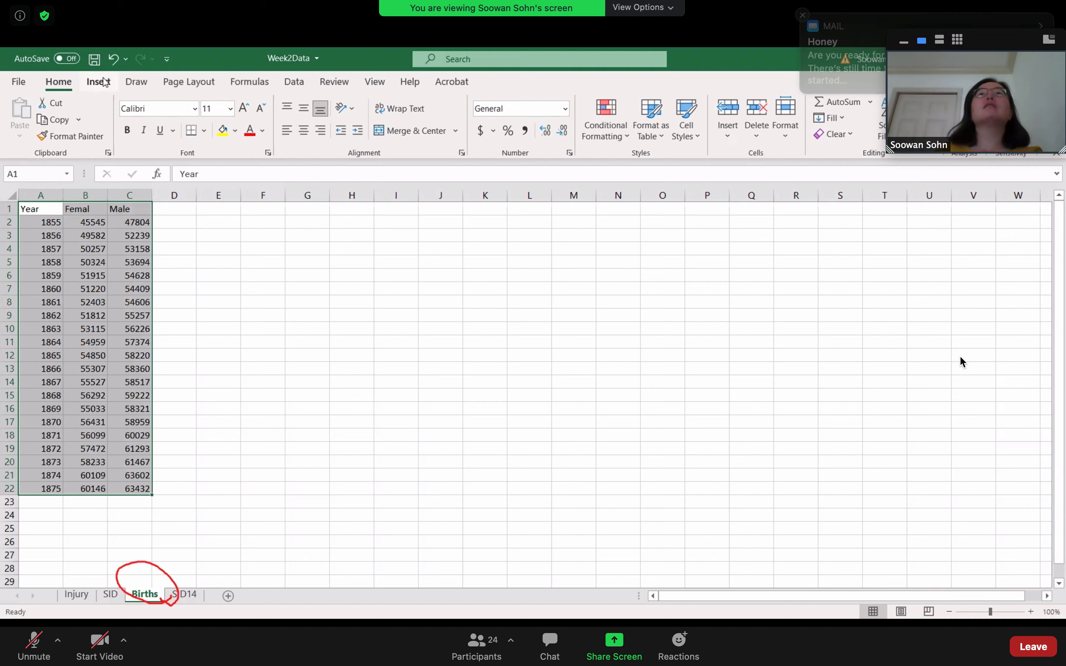
Step: Insert a scatter chart with straight lines and markers from the selected data and enlarge it to span about columns G to R
{"action": "left_click", "coordinate": [101, 82]}
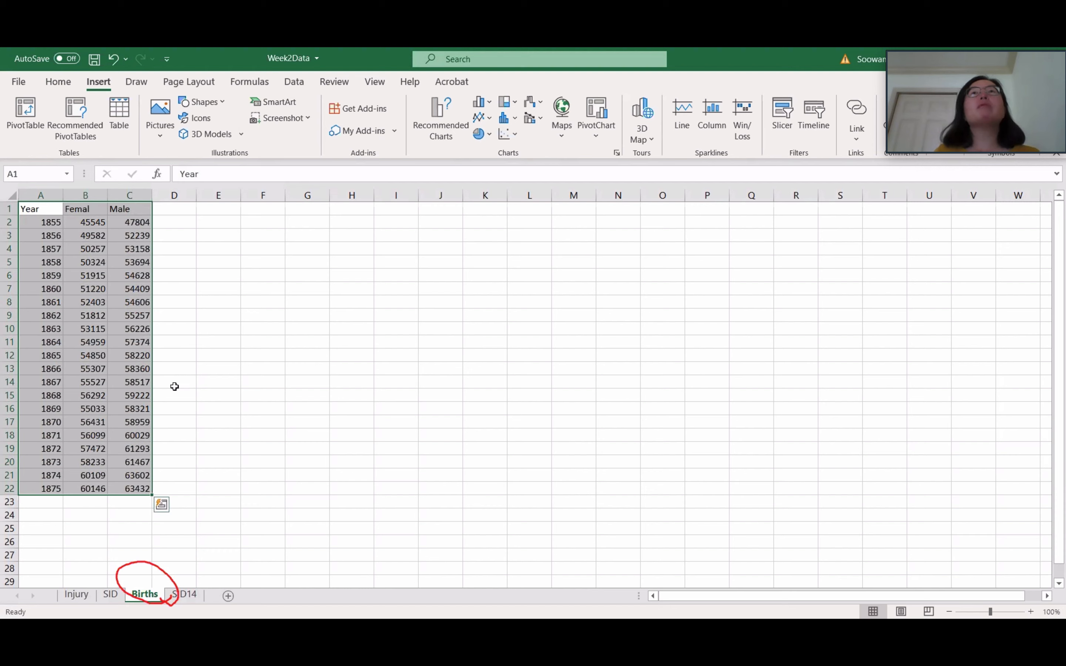
{"action": "left_click", "coordinate": [515, 134]}
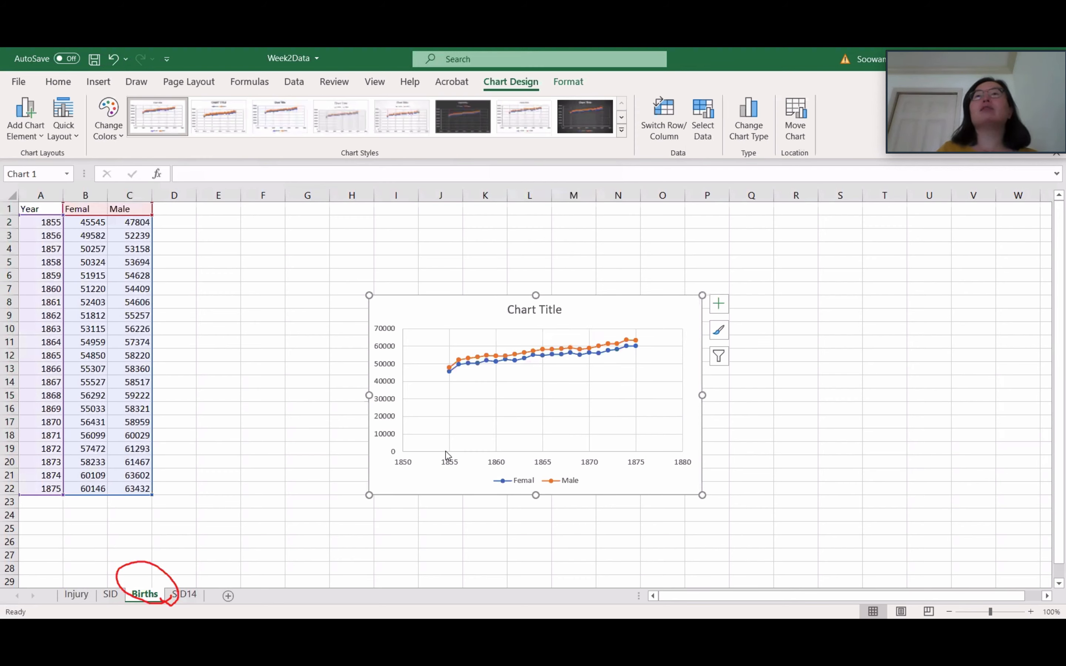
{"action": "left_click_drag", "start_coordinate": [578, 314], "coordinate": [513, 233]}
{"action": "left_click_drag", "start_coordinate": [639, 413], "coordinate": [814, 558]}
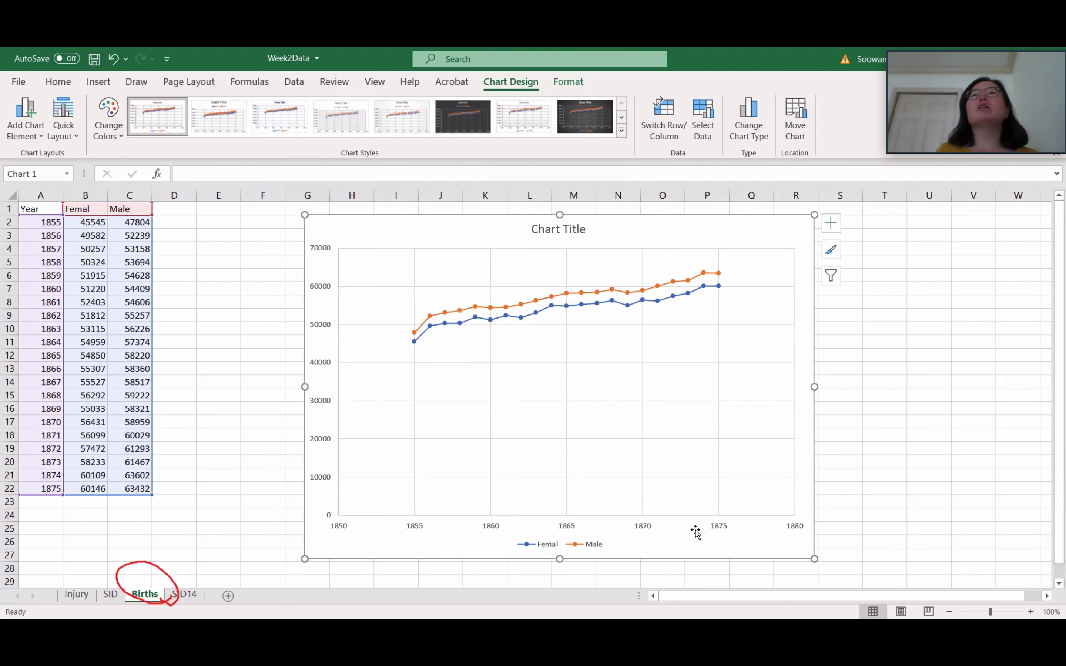
Step: Circle in red the empty chart areas before 1855 and after 1875
{"action": "left_click", "coordinate": [343, 531]}
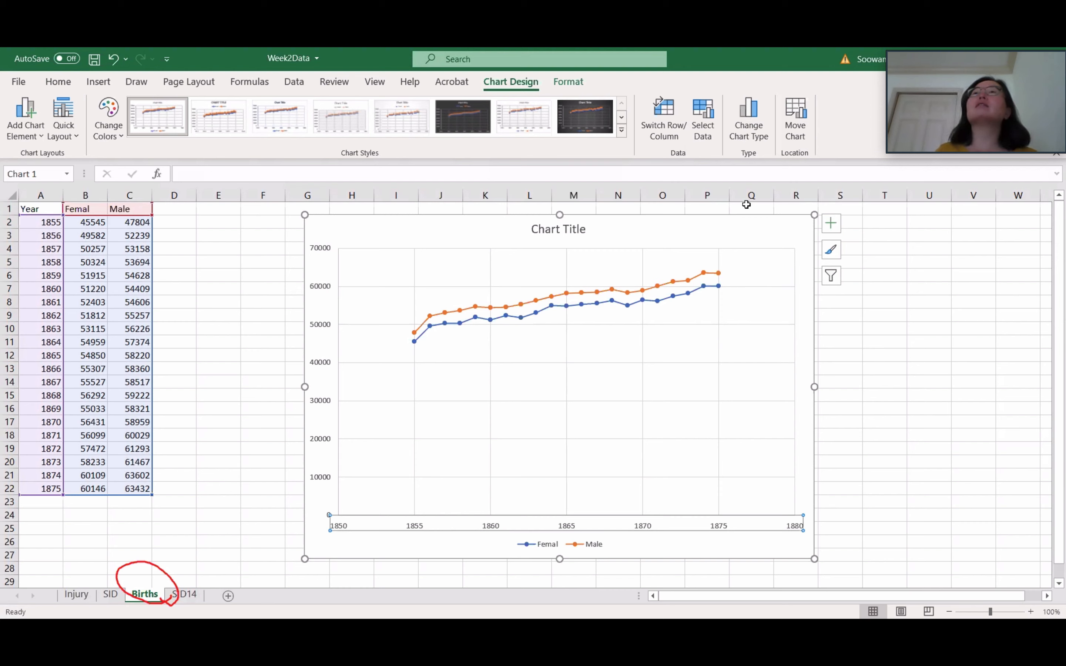
{"action": "key", "text": "Escape"}
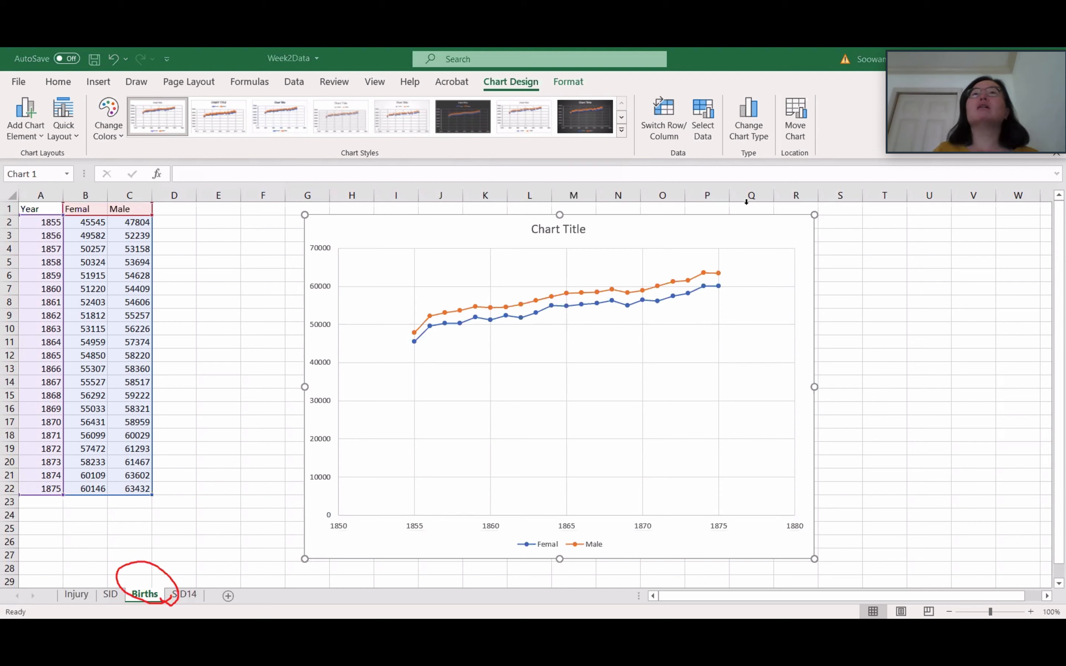
{"action": "left_click", "coordinate": [746, 202]}
{"action": "mouse_move", "coordinate": [376, 373]}
{"action": "left_mouse_down"}
{"action": "mouse_move", "coordinate": [410, 350]}
{"action": "mouse_move", "coordinate": [373, 378]}
{"action": "left_mouse_up"}
{"action": "mouse_move", "coordinate": [765, 264]}
{"action": "left_mouse_down"}
{"action": "mouse_move", "coordinate": [754, 266]}
{"action": "mouse_move", "coordinate": [788, 293]}
{"action": "mouse_move", "coordinate": [765, 263]}
{"action": "left_mouse_up"}
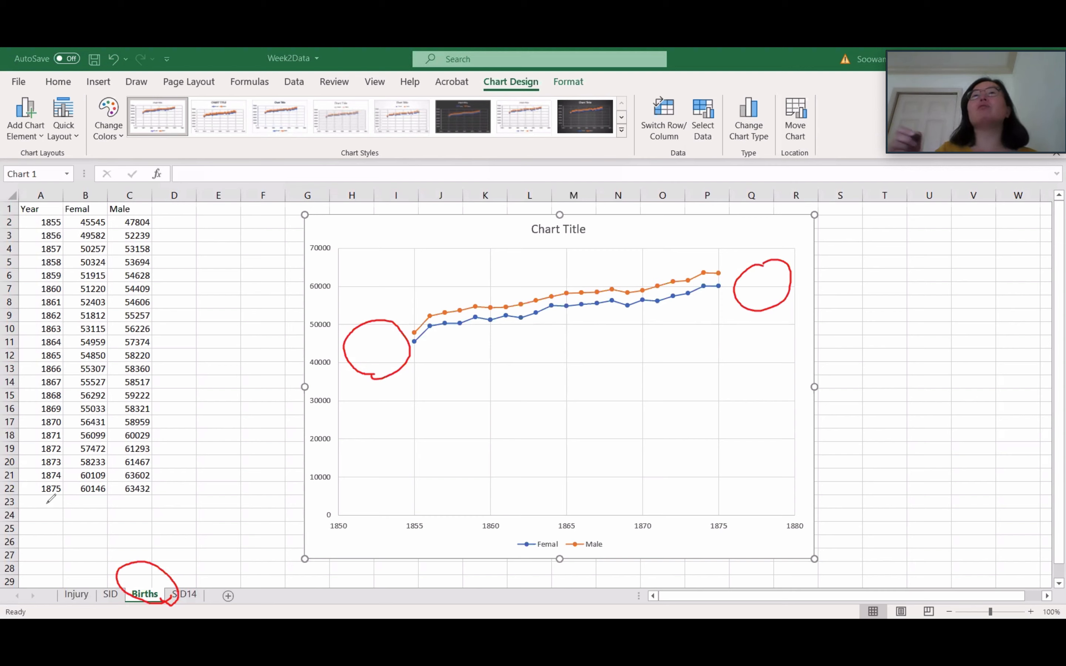
{"action": "mouse_move", "coordinate": [776, 261]}
{"action": "left_mouse_down"}
{"action": "mouse_move", "coordinate": [794, 282]}
{"action": "mouse_move", "coordinate": [770, 258]}
{"action": "left_mouse_up"}
{"action": "left_click_drag", "start_coordinate": [378, 322], "coordinate": [367, 331]}
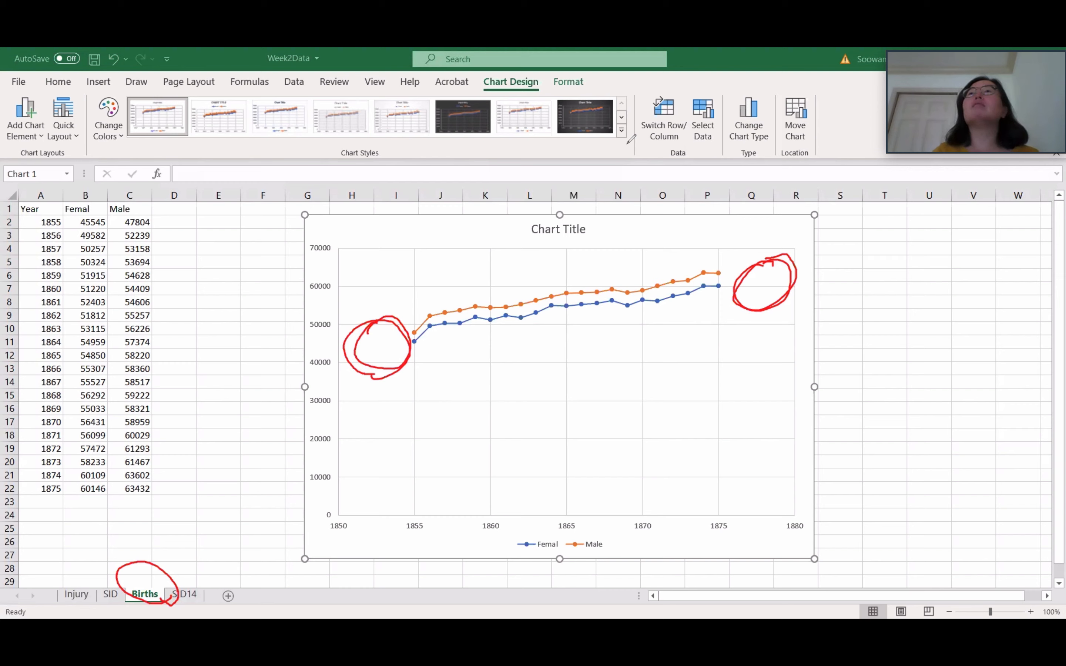
Step: Add axis titles to the chart's horizontal and vertical axes and close the title formatting options
{"action": "left_click", "coordinate": [436, 528]}
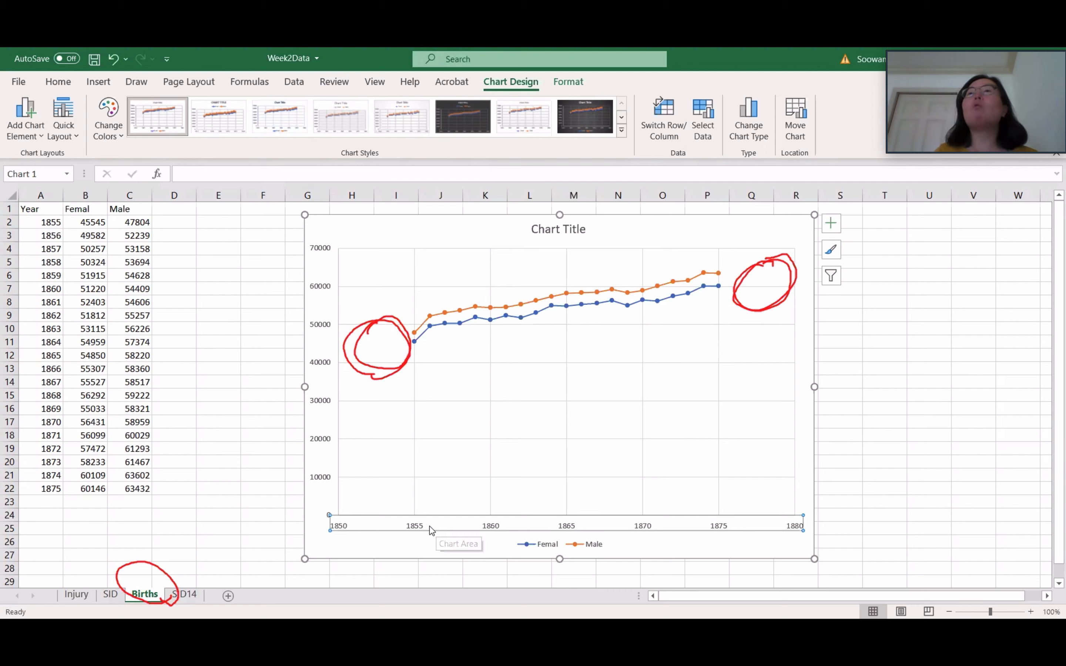
{"action": "left_click", "coordinate": [833, 225]}
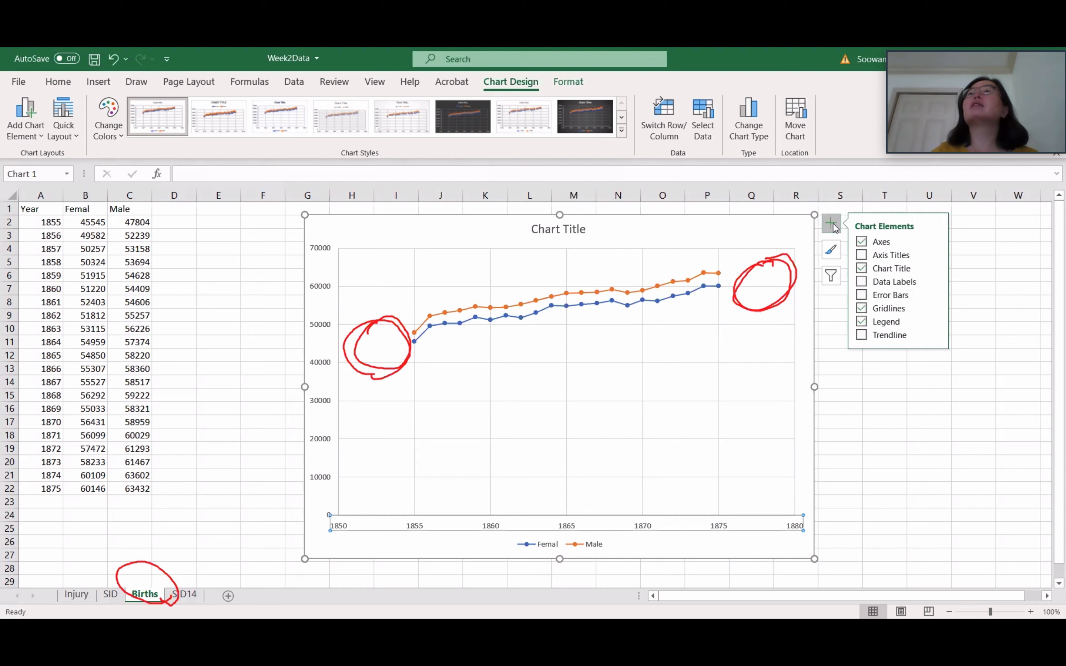
{"action": "left_click", "coordinate": [935, 241]}
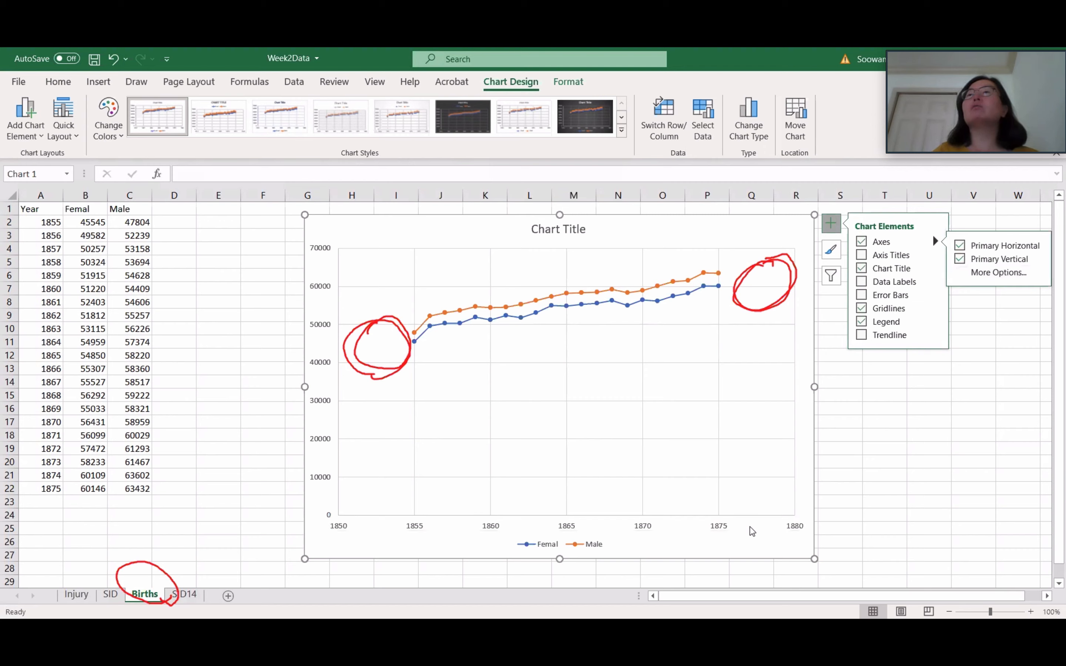
{"action": "right_click", "coordinate": [751, 530]}
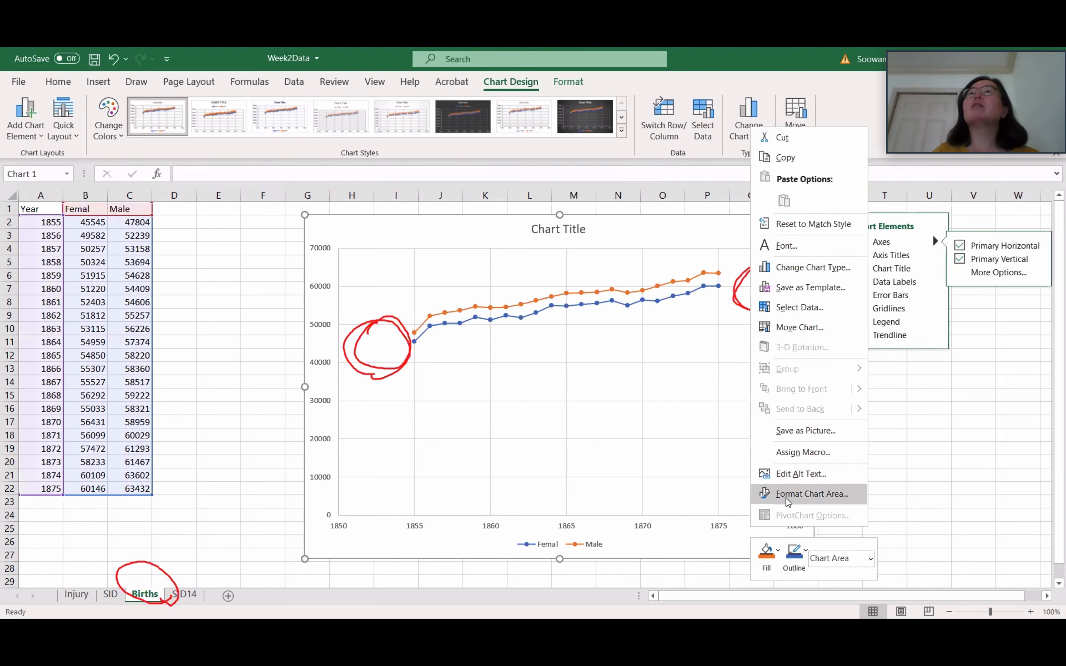
{"action": "left_click", "coordinate": [785, 494]}
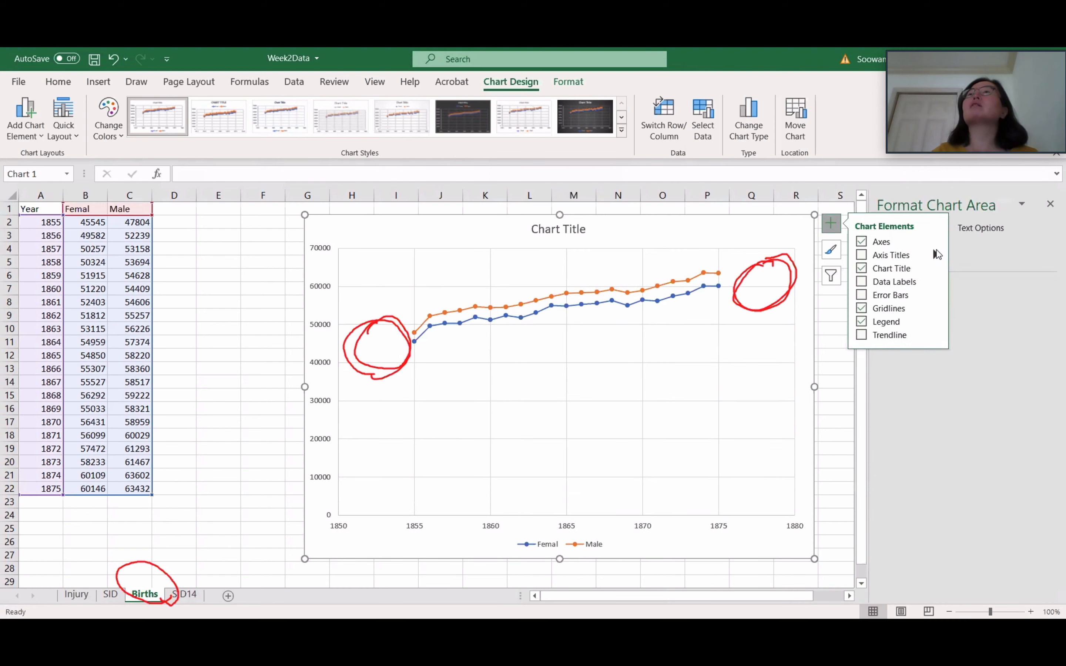
{"action": "left_click", "coordinate": [961, 304]}
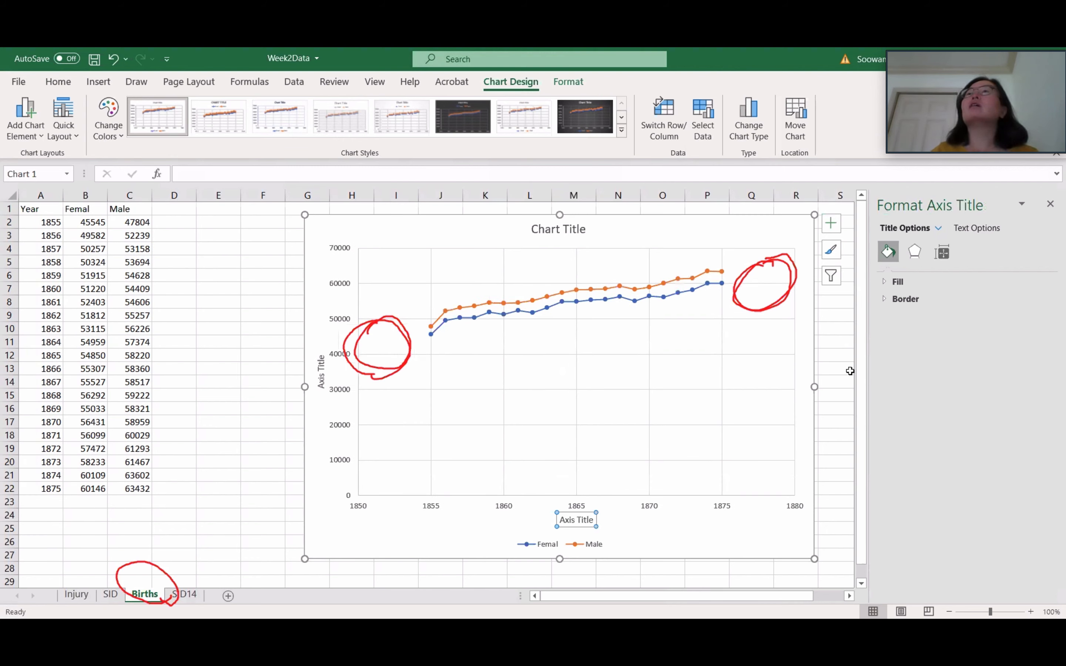
{"action": "left_click", "coordinate": [938, 256]}
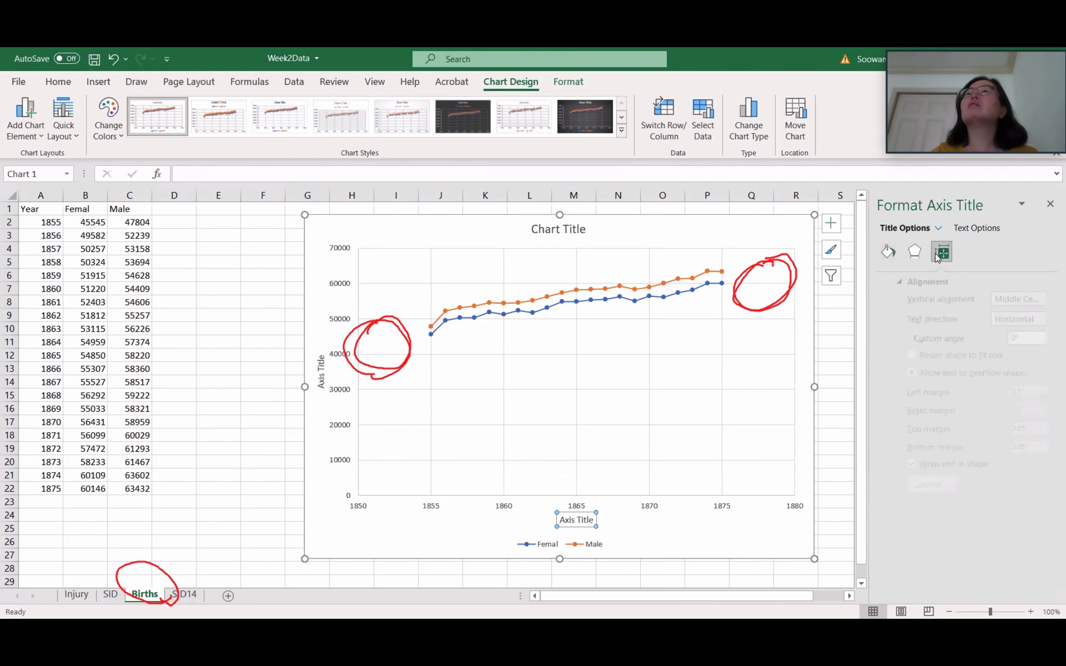
{"action": "left_click", "coordinate": [1050, 204]}
Step: Set the horizontal axis bounds to minimum 1855 and maximum 1875, and close the axis formatting options
{"action": "left_click", "coordinate": [831, 224]}
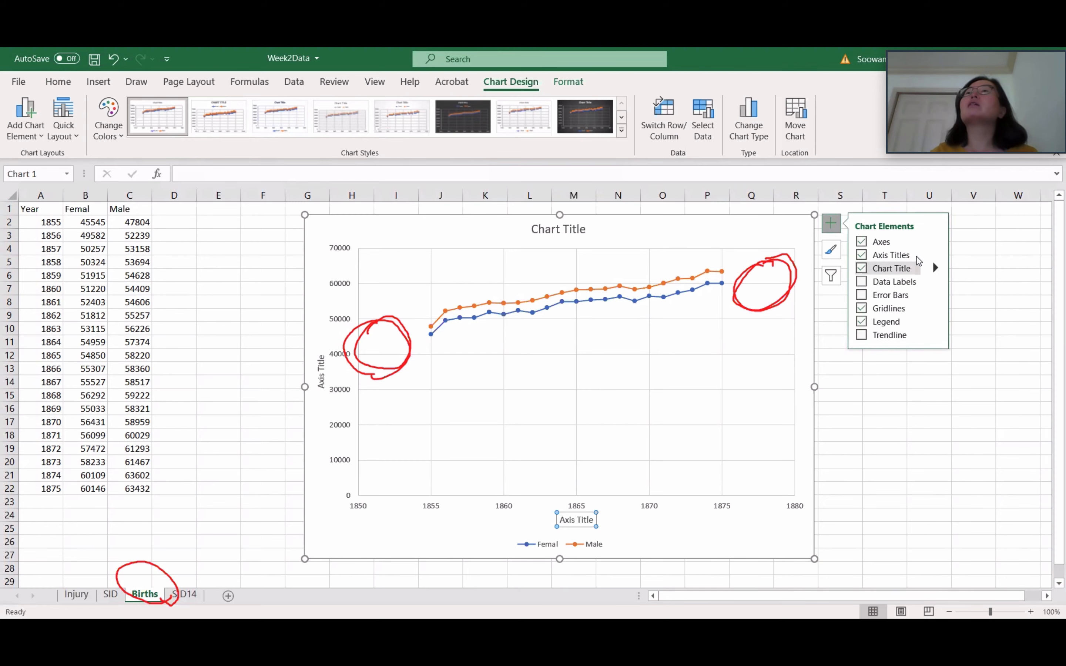
{"action": "left_click", "coordinate": [637, 527]}
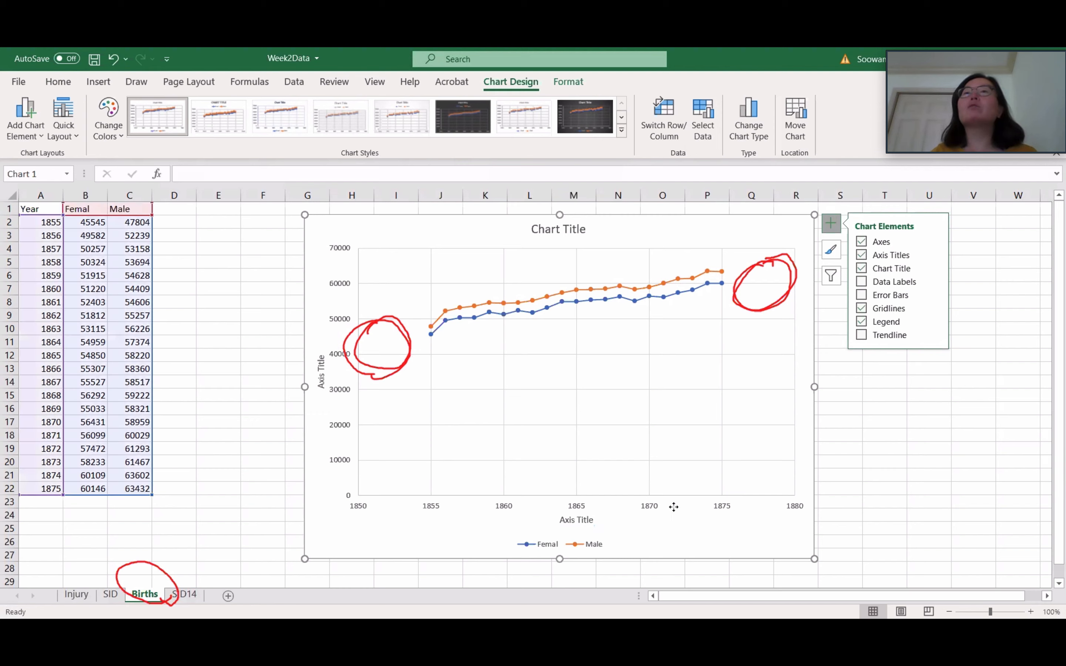
{"action": "left_click", "coordinate": [724, 507]}
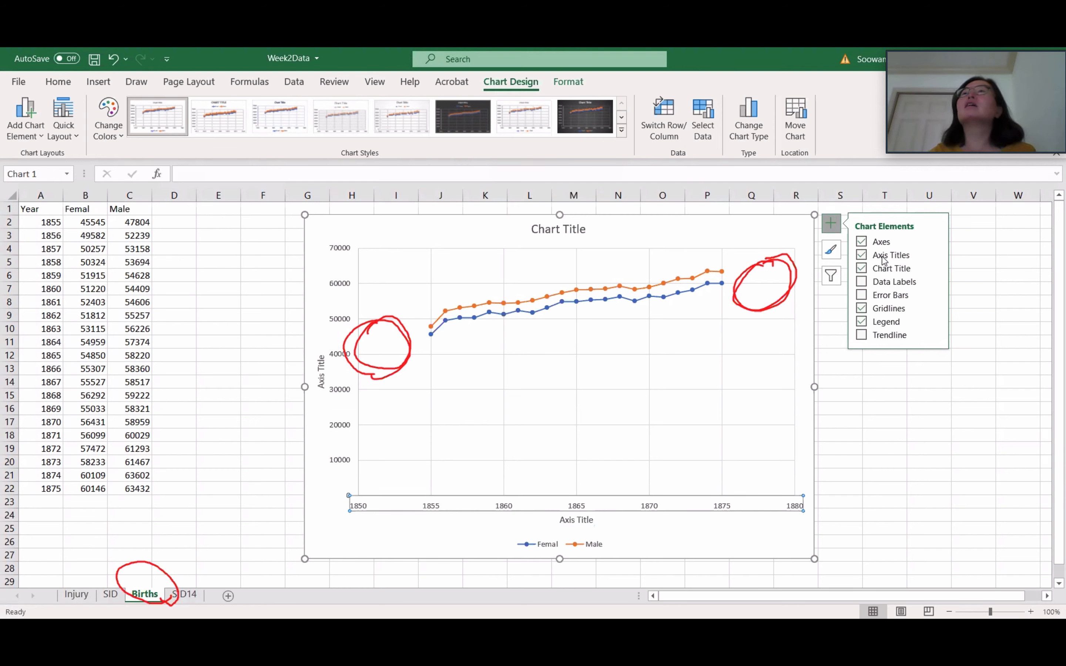
{"action": "left_click", "coordinate": [934, 241]}
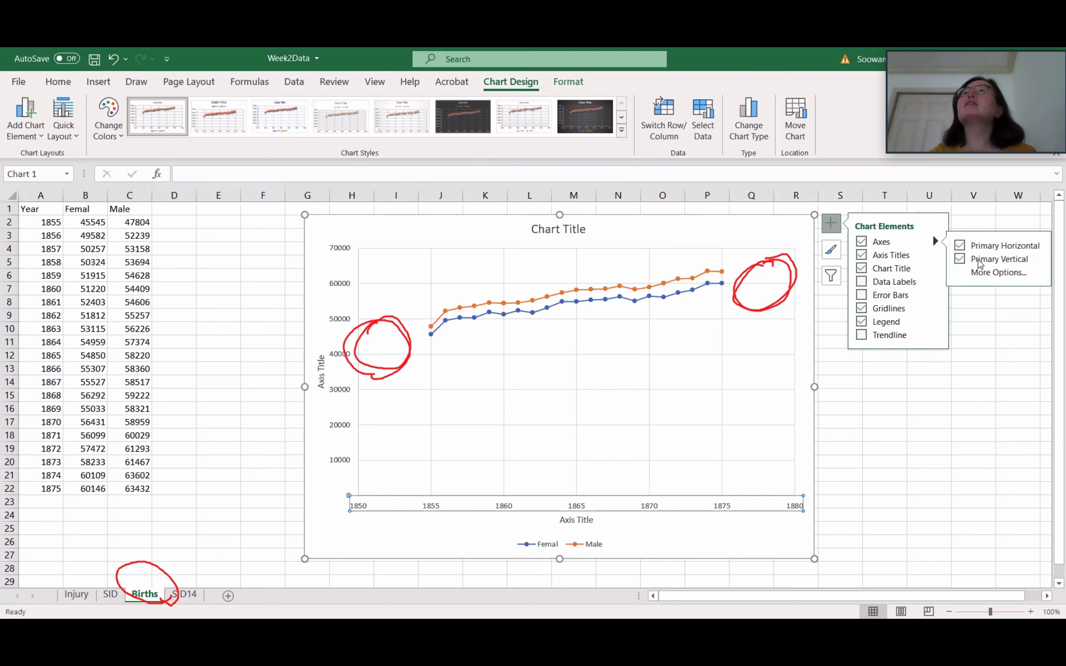
{"action": "left_click", "coordinate": [980, 274]}
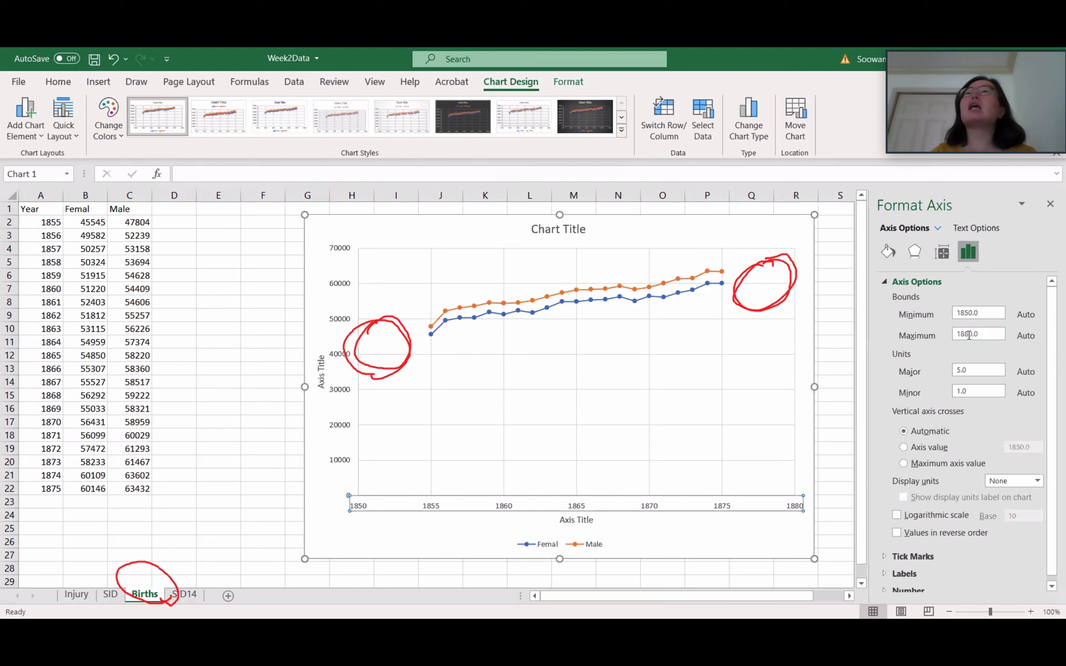
{"action": "left_click", "coordinate": [975, 315]}
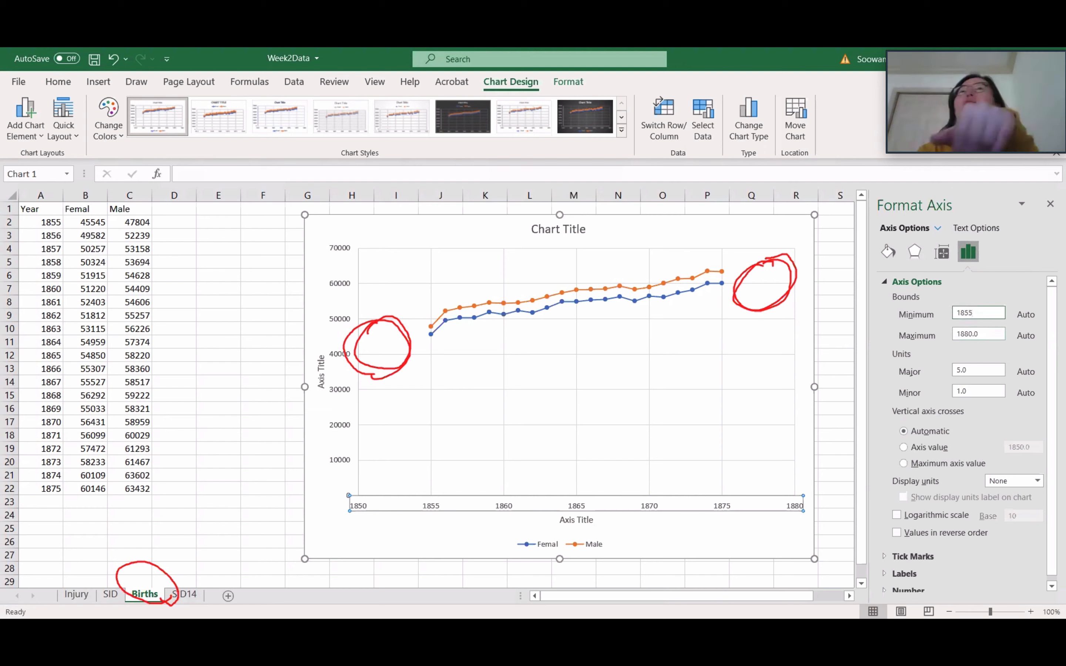
{"action": "left_click", "coordinate": [983, 334]}
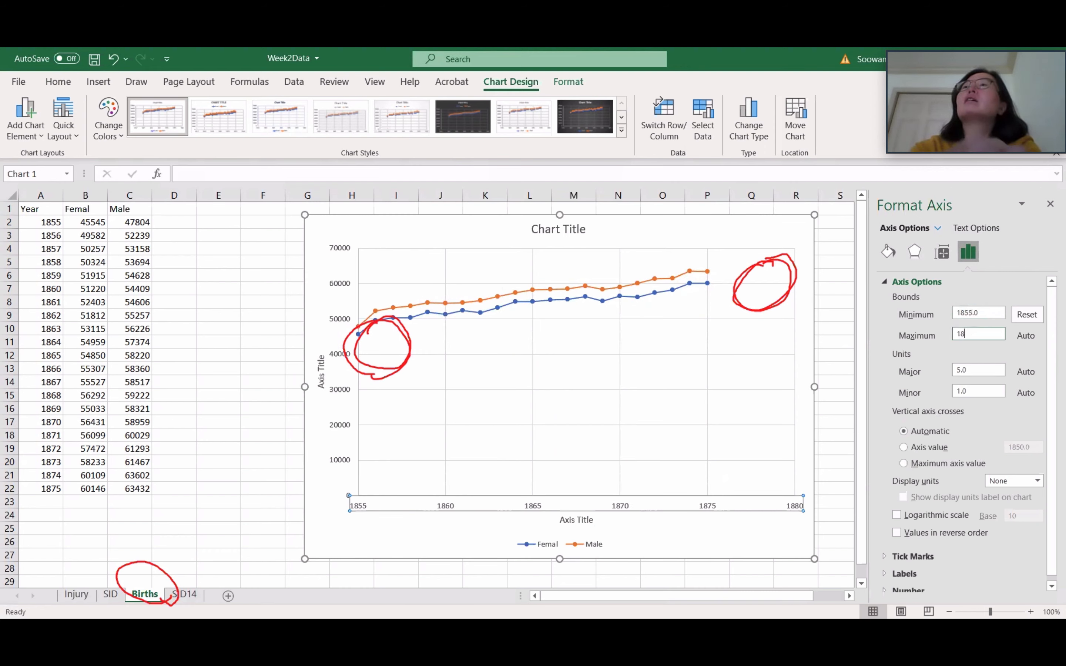
{"action": "type", "text": "1875"}
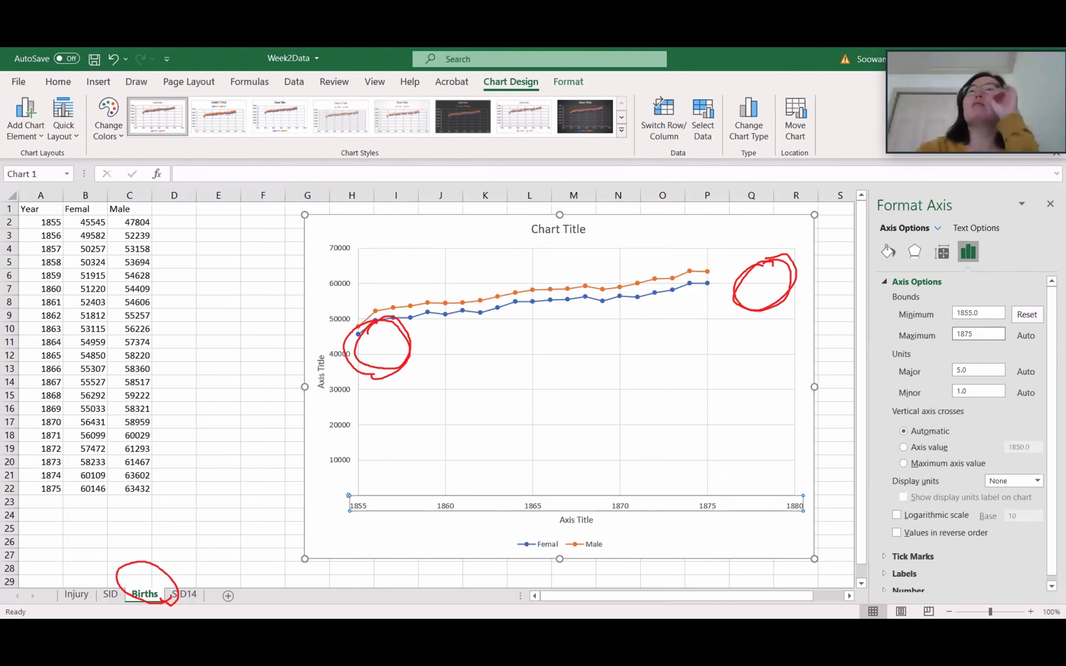
{"action": "key", "text": "Return"}
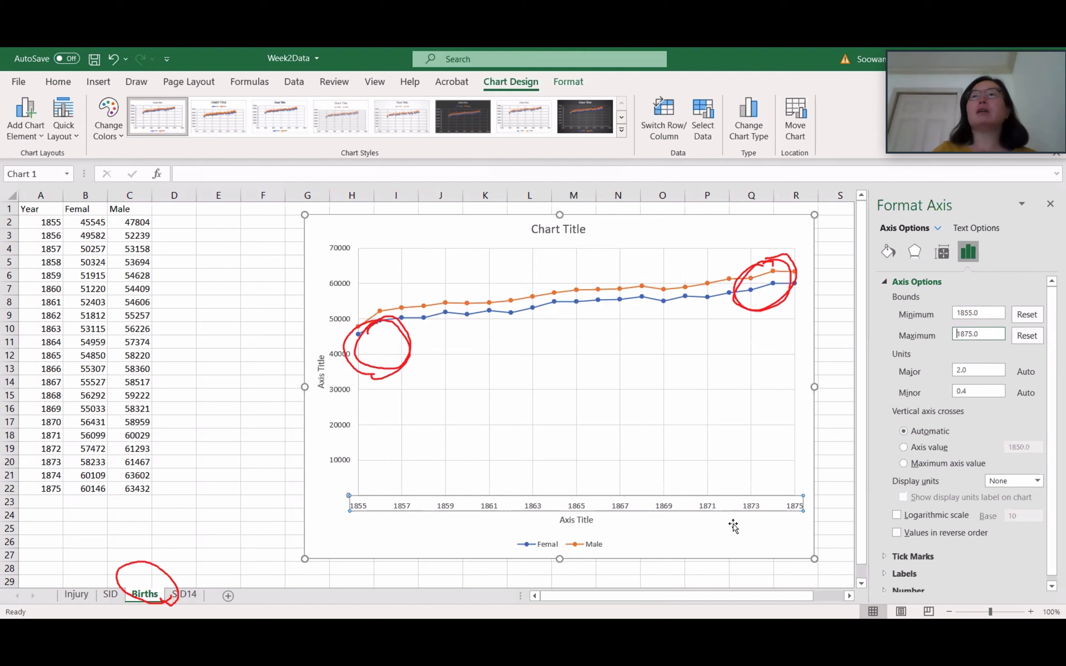
{"action": "left_click", "coordinate": [756, 531]}
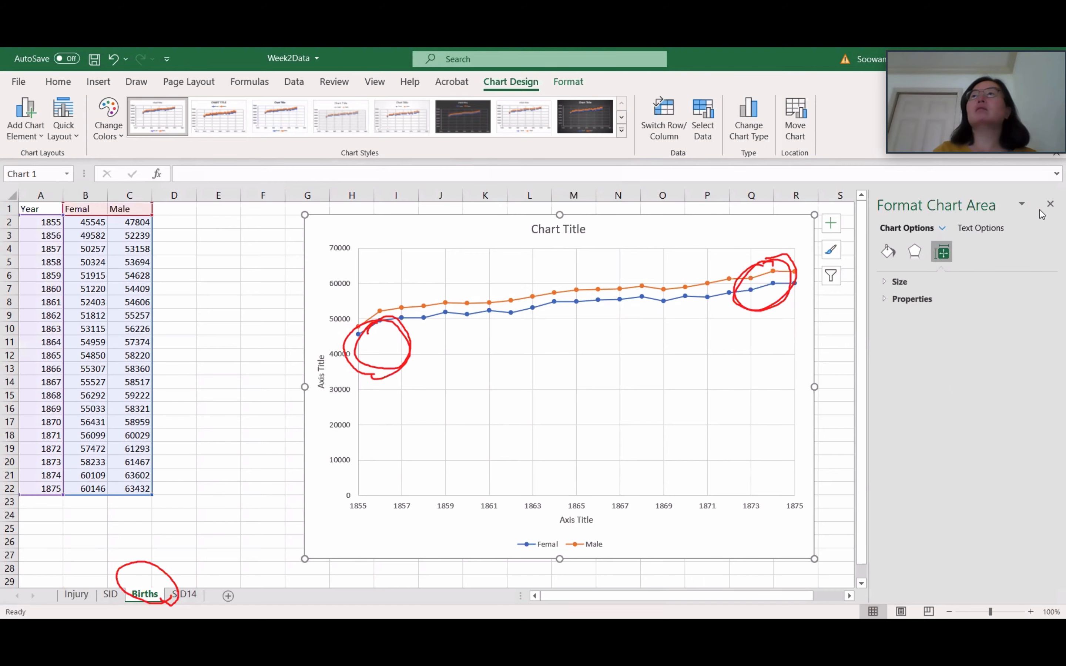
{"action": "left_click", "coordinate": [1050, 204]}
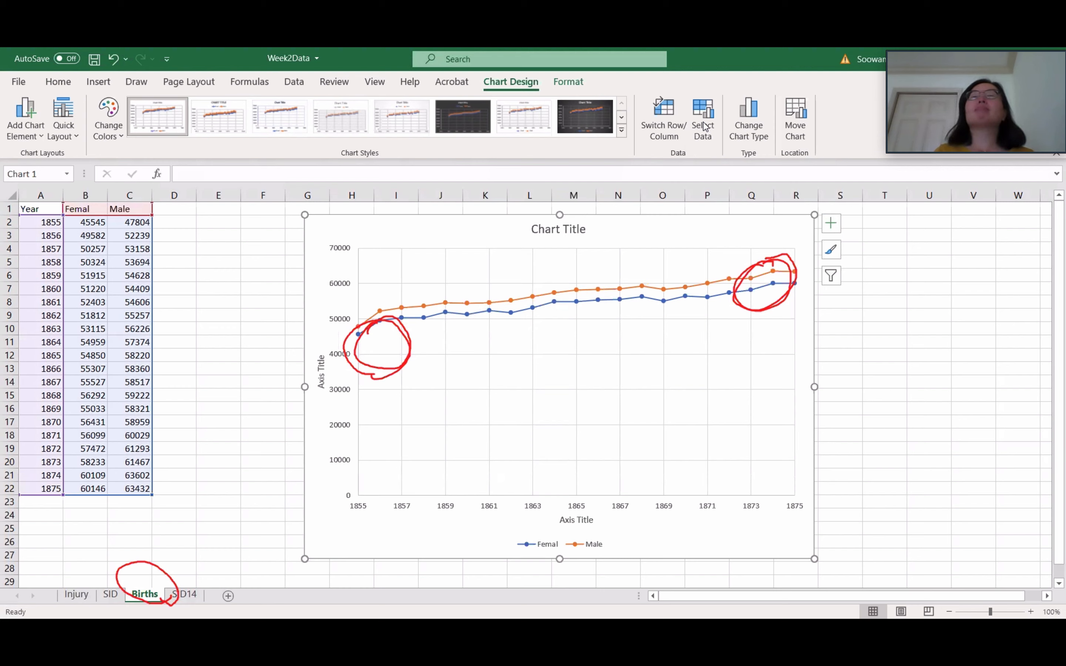
{"action": "left_click", "coordinate": [751, 117]}
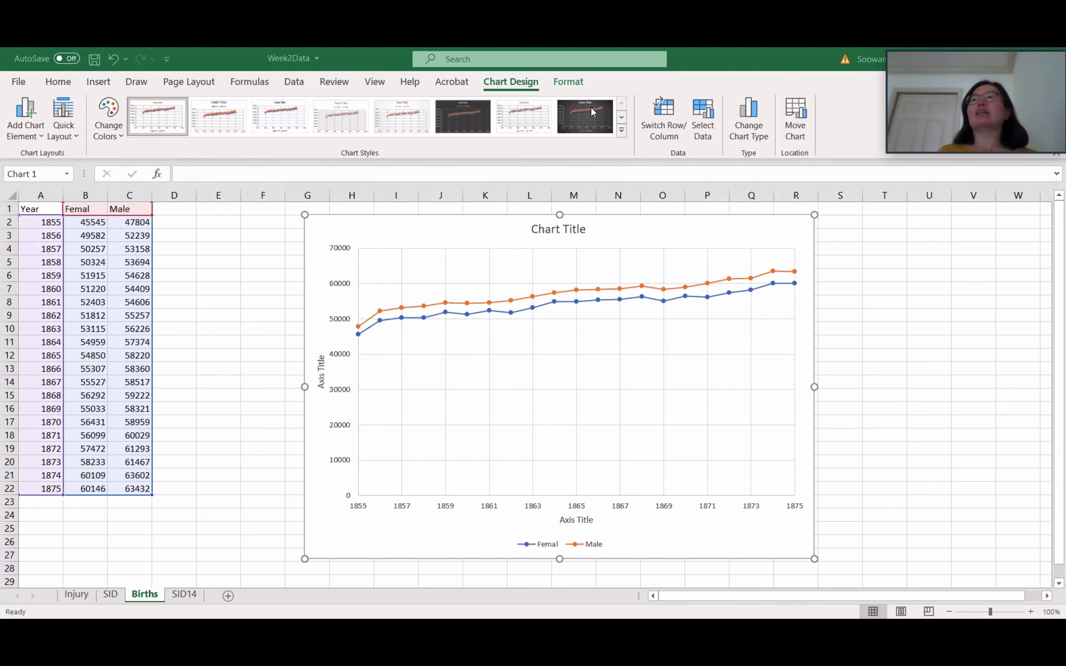
Step: Switch to the lecture slides and view the line chart on the "Example. Births Data" slide
{"action": "key", "text": "alt+Tab"}
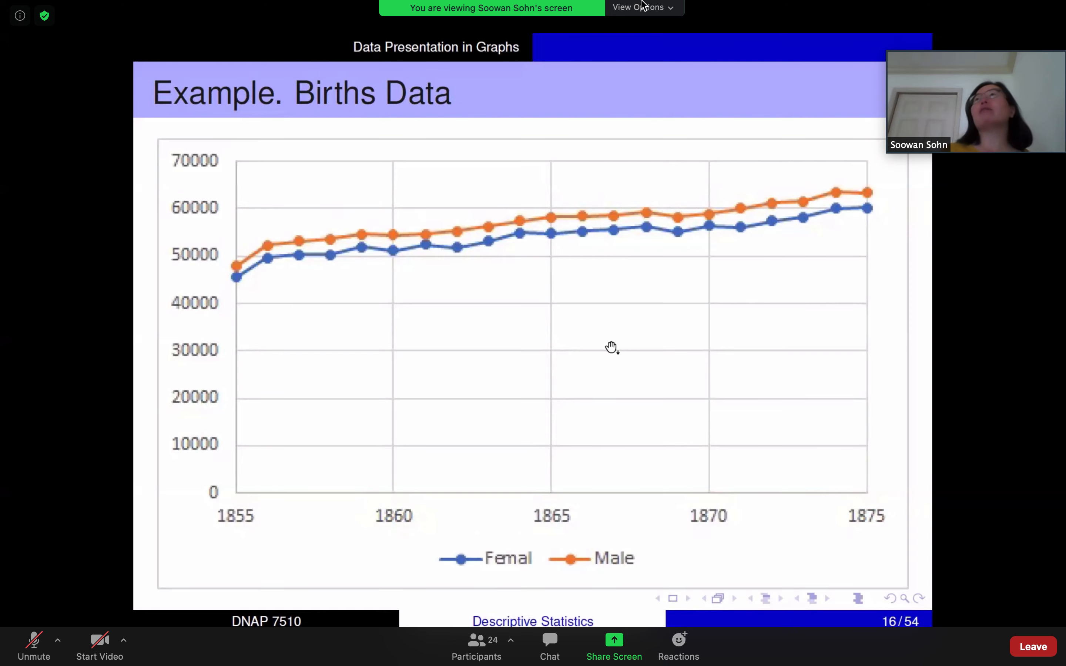
{"action": "key", "text": "ctrl+Up"}
{"action": "key", "text": "ctrl+Up"}
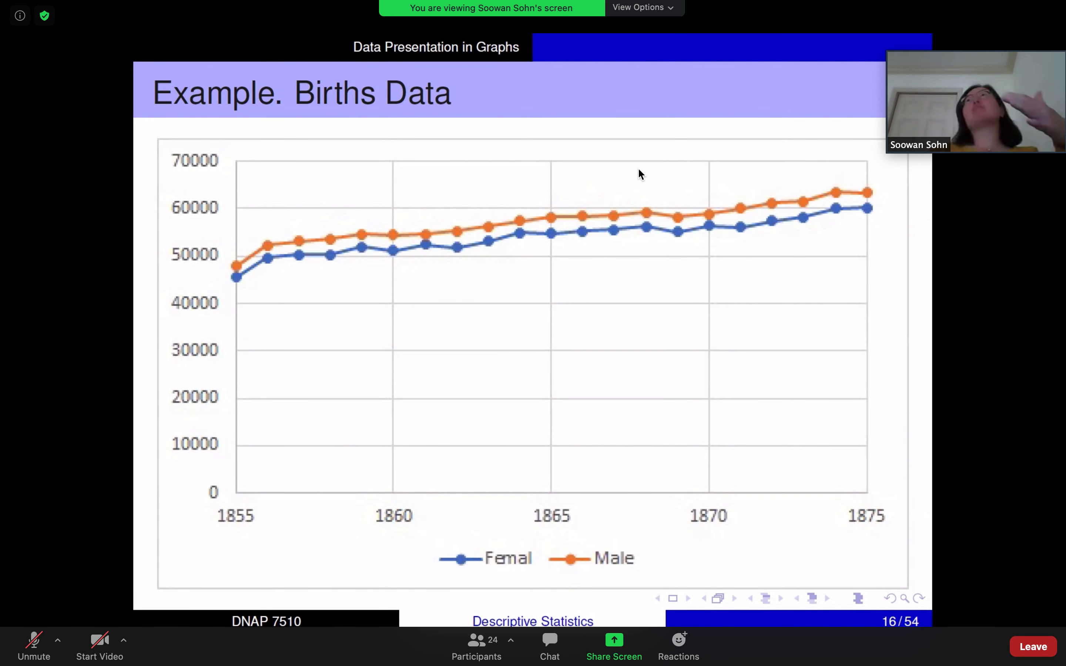